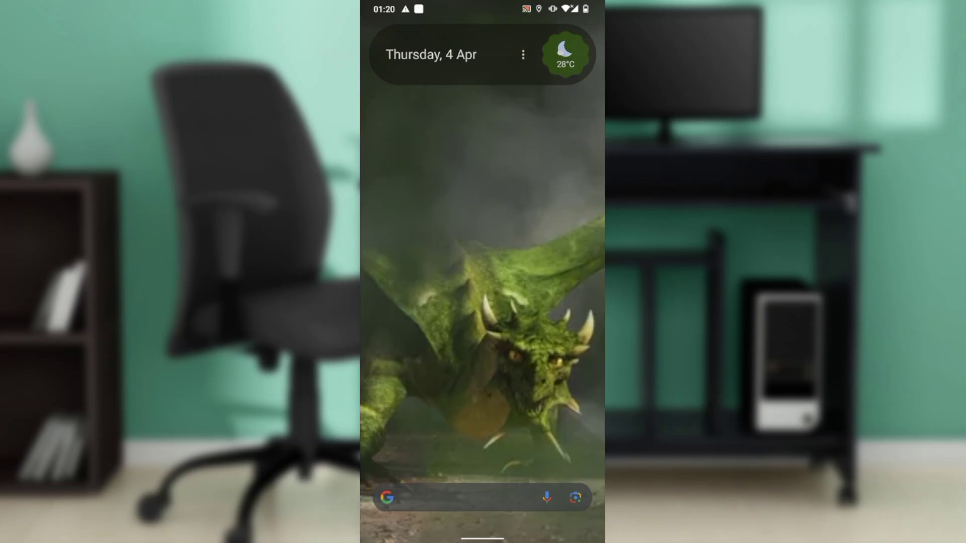
- Launch the Bybit app from the Android app drawer
drag(482, 453, 482, 201)
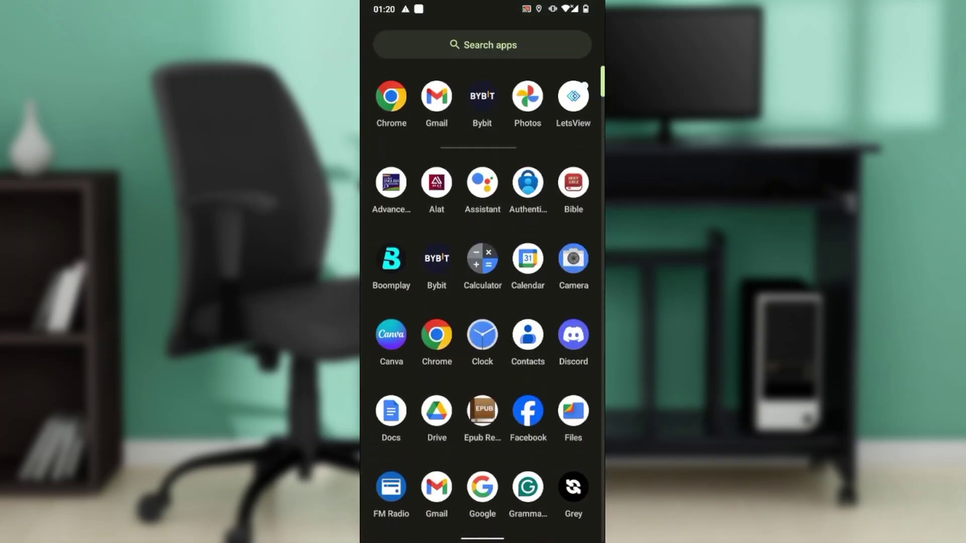
click(481, 90)
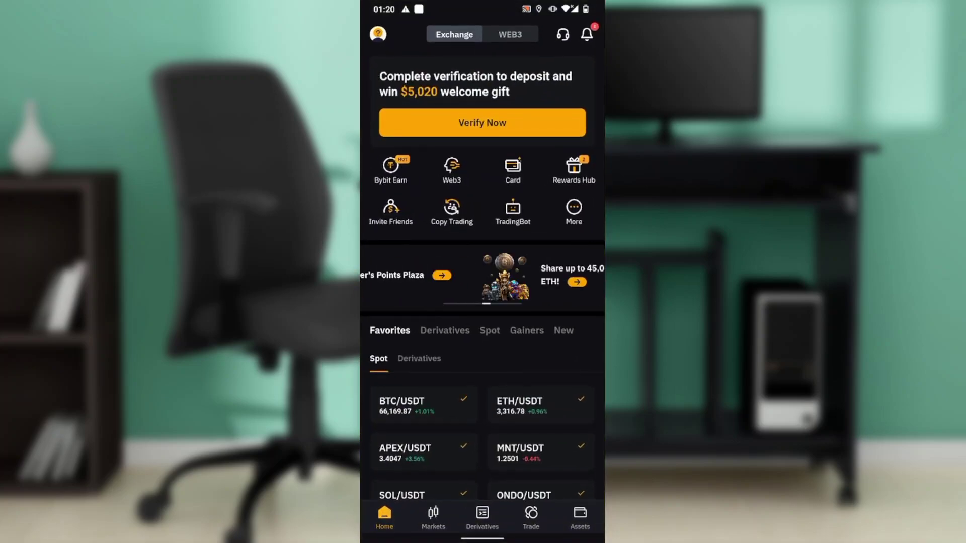
scroll(482, 302, down, 1)
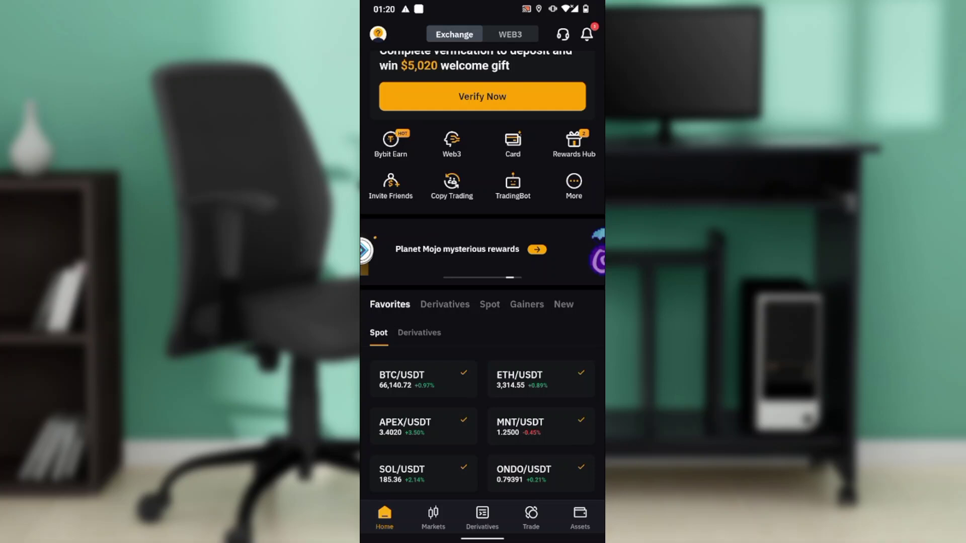
scroll(482, 267, down, 1)
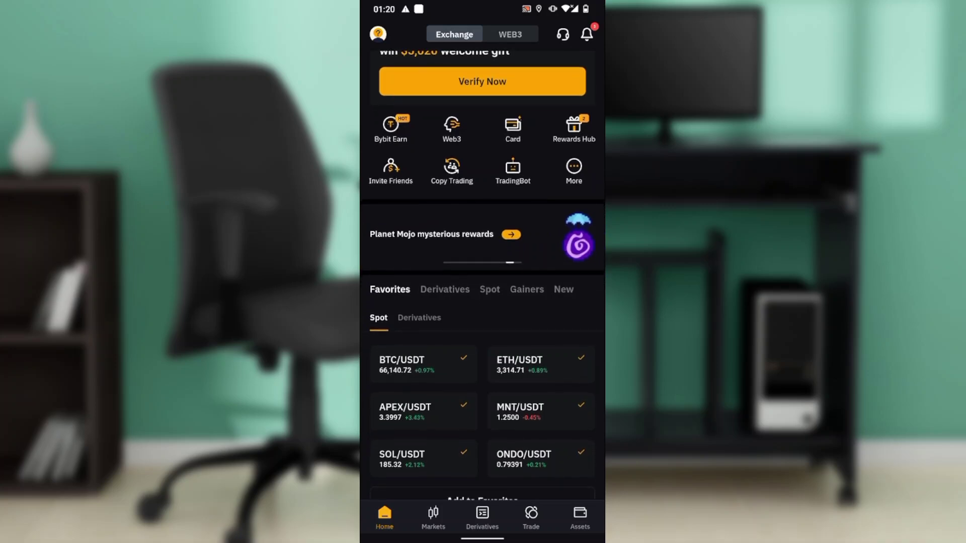
scroll(482, 275, down, 1)
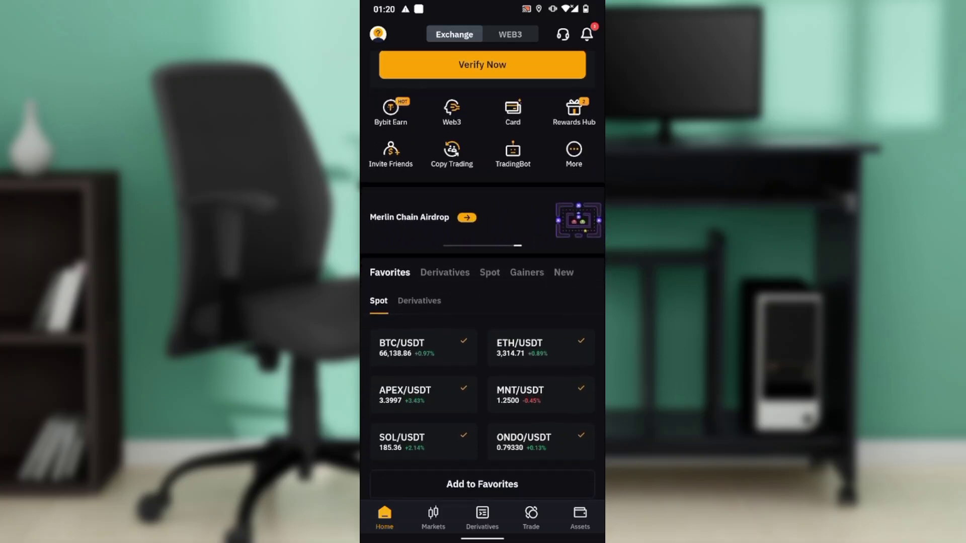
scroll(482, 271, down, 1)
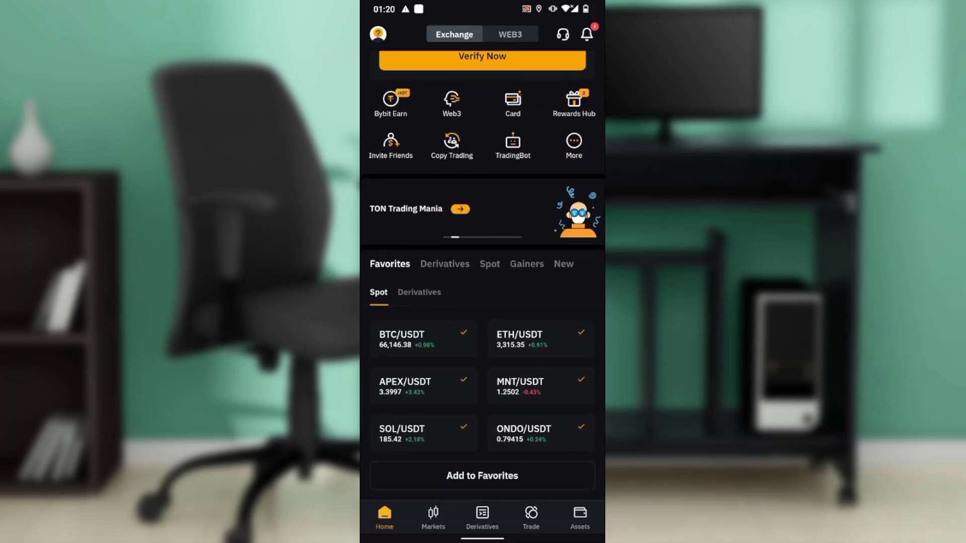
scroll(482, 272, down, 1)
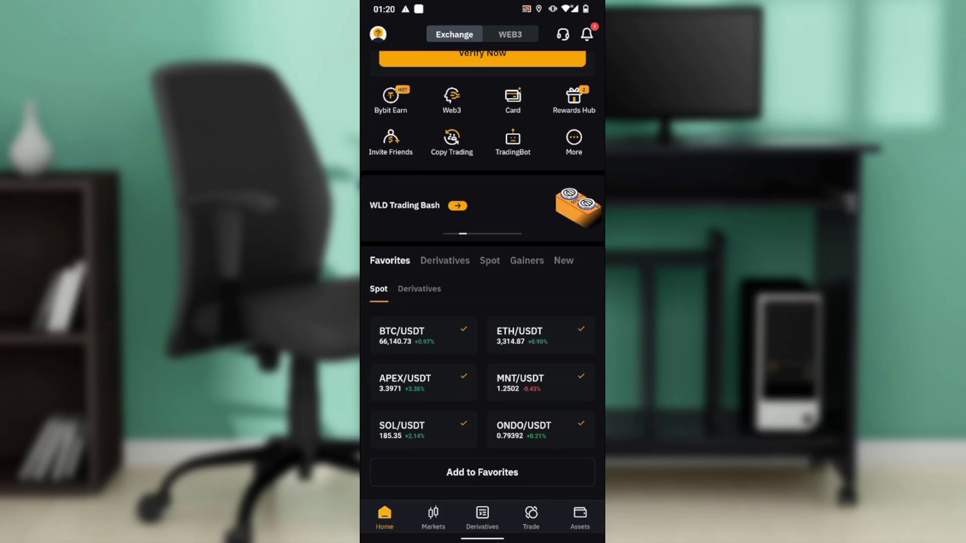
scroll(482, 272, down, 1)
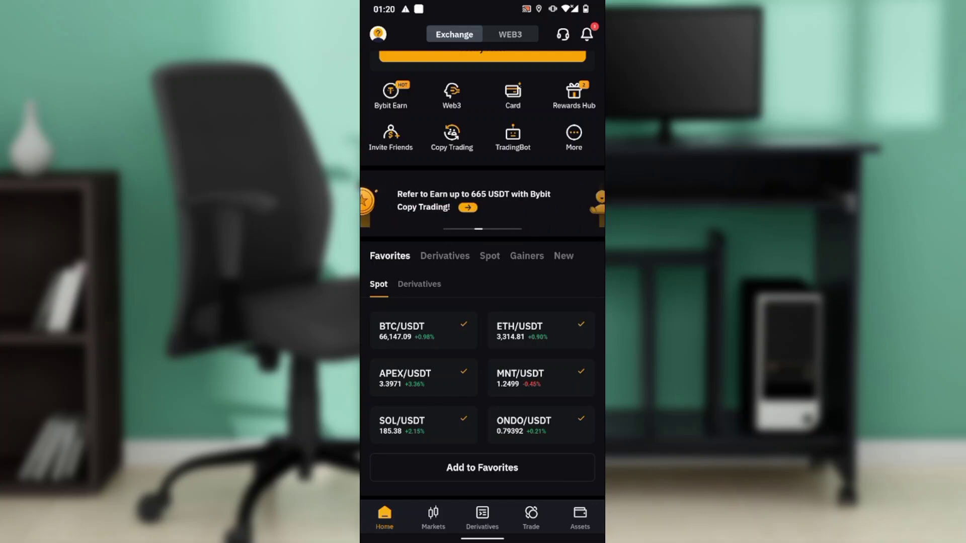
scroll(482, 272, up, 1)
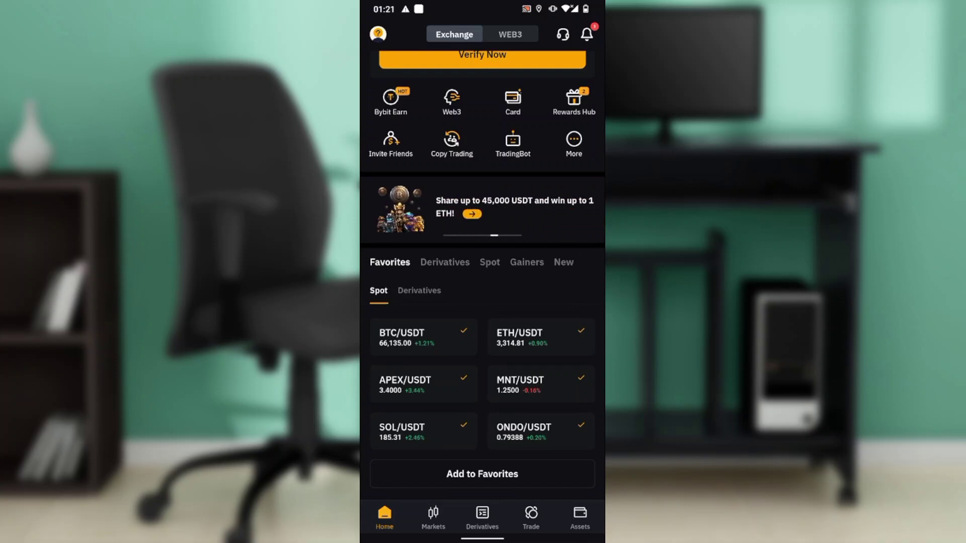
scroll(483, 275, down, 1)
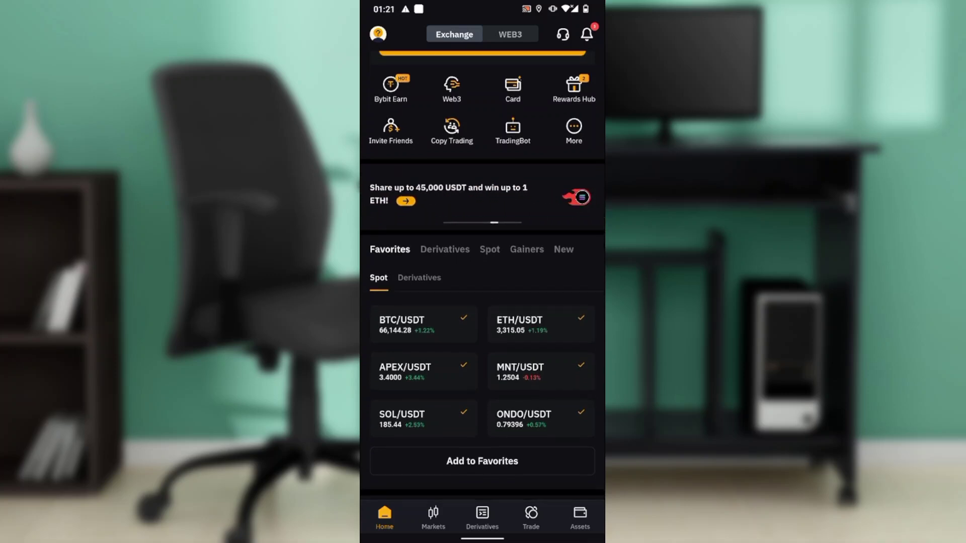
scroll(483, 274, up, 1)
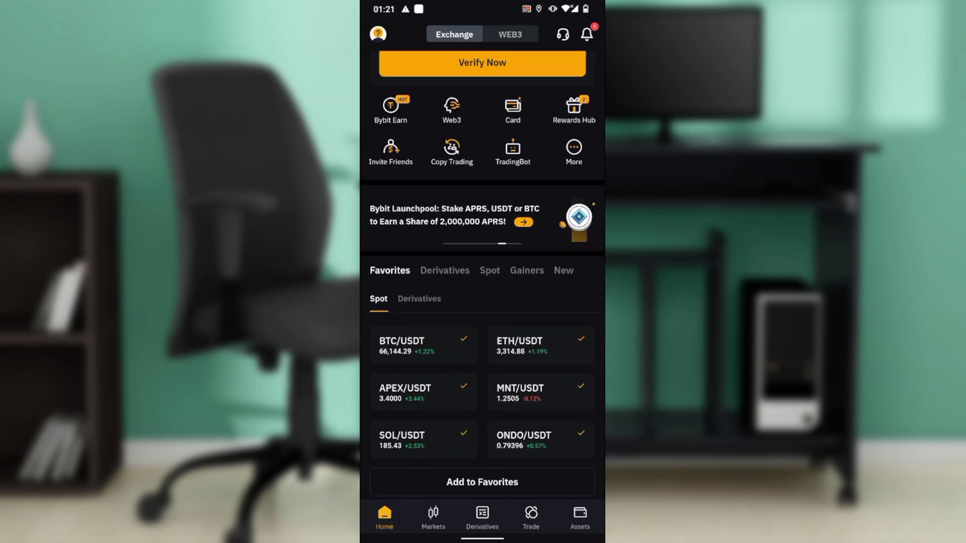
scroll(482, 268, down, 1)
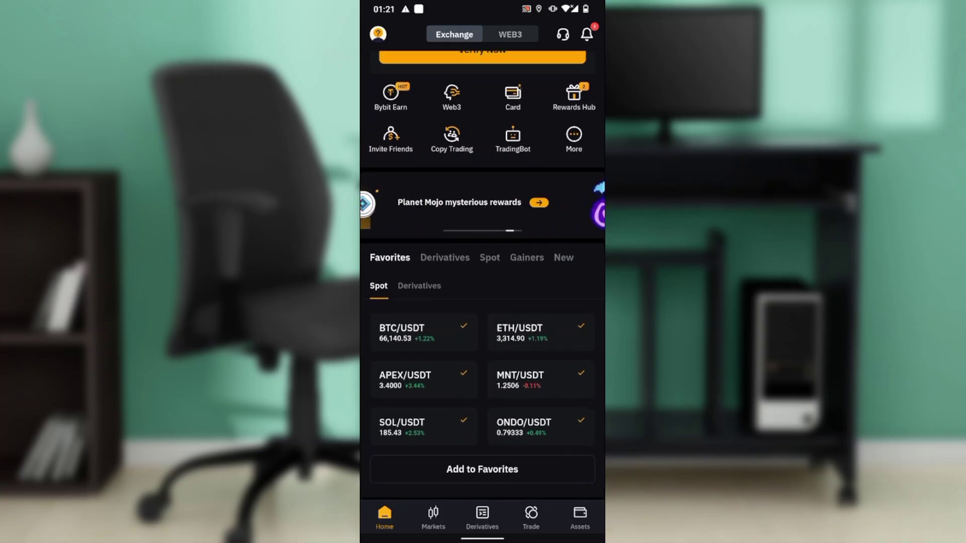
scroll(483, 267, up, 1)
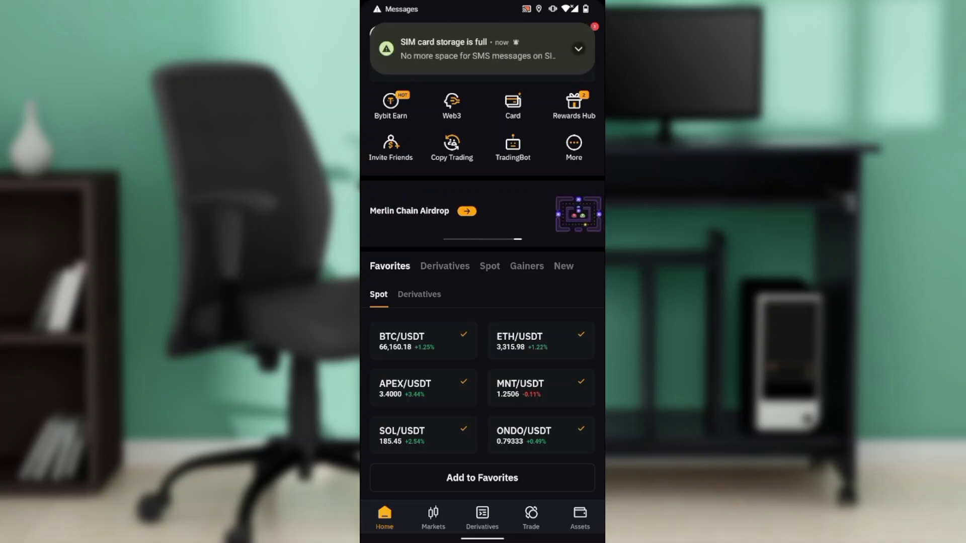
scroll(483, 282, up, 1)
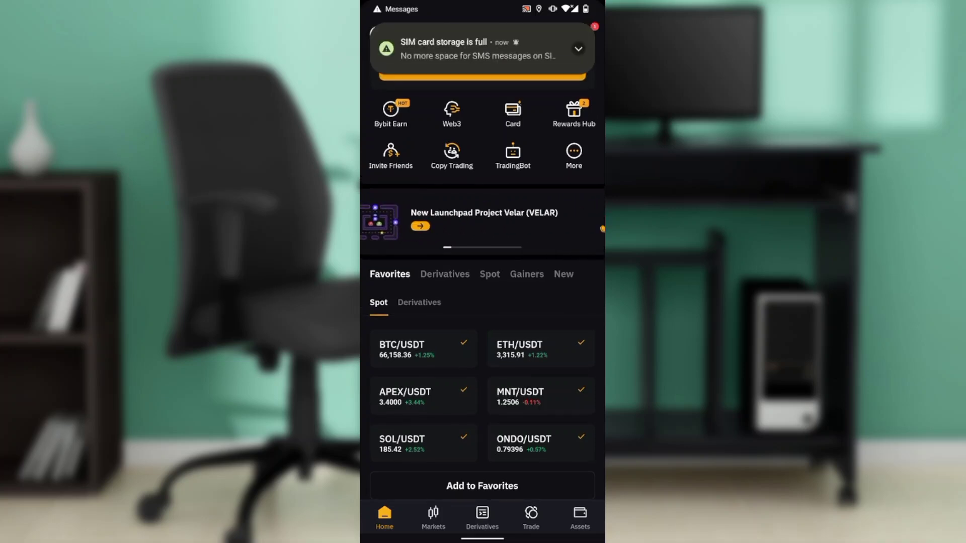
- Open My Assets, browse its quick-action row, and enter the Convert screen
click(580, 519)
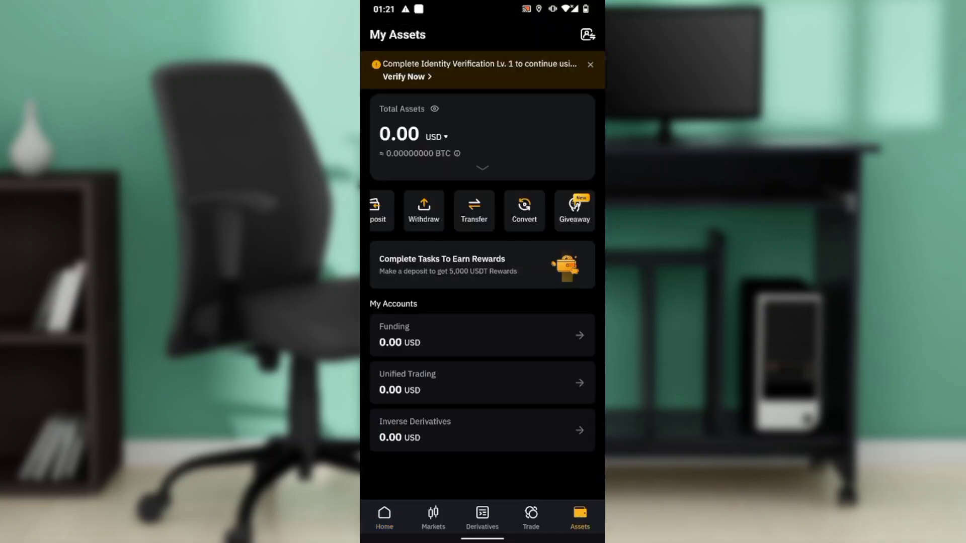
scroll(483, 251, up, 1)
scroll(482, 251, down, 1)
scroll(483, 272, up, 1)
scroll(482, 211, left, 1)
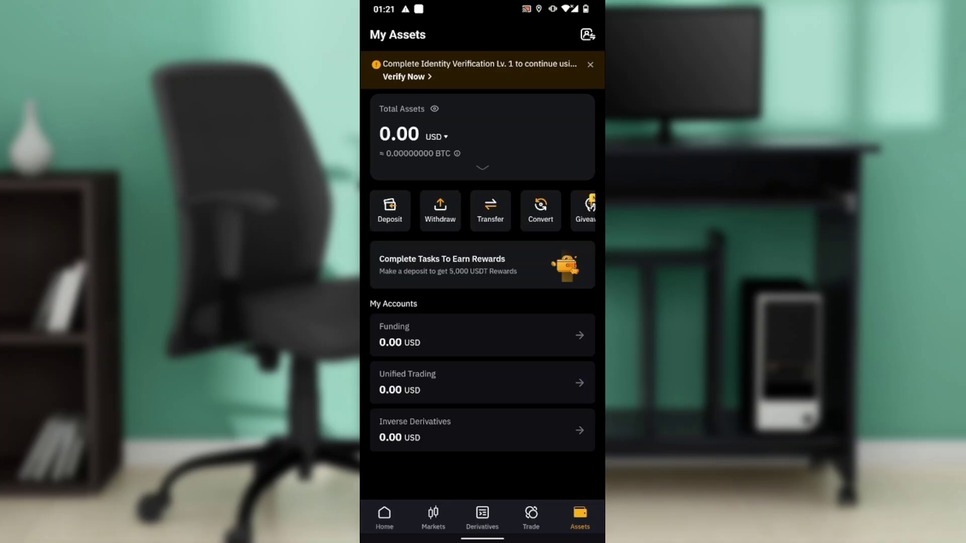
scroll(482, 252, down, 1)
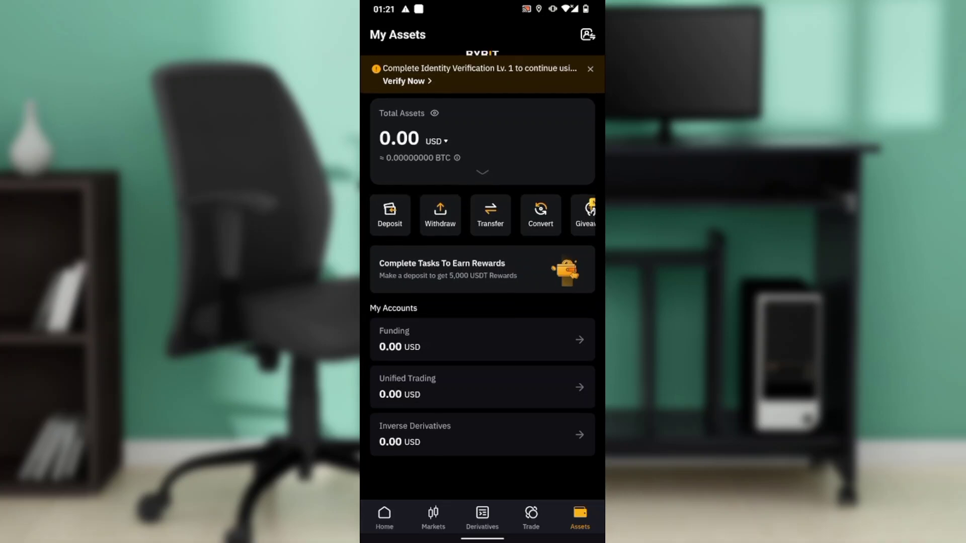
scroll(482, 211, right, 1)
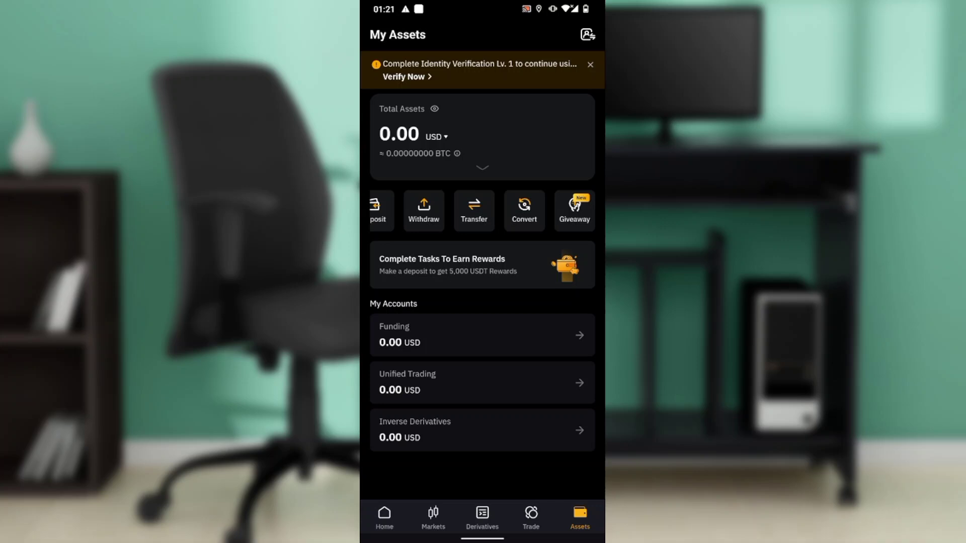
click(524, 209)
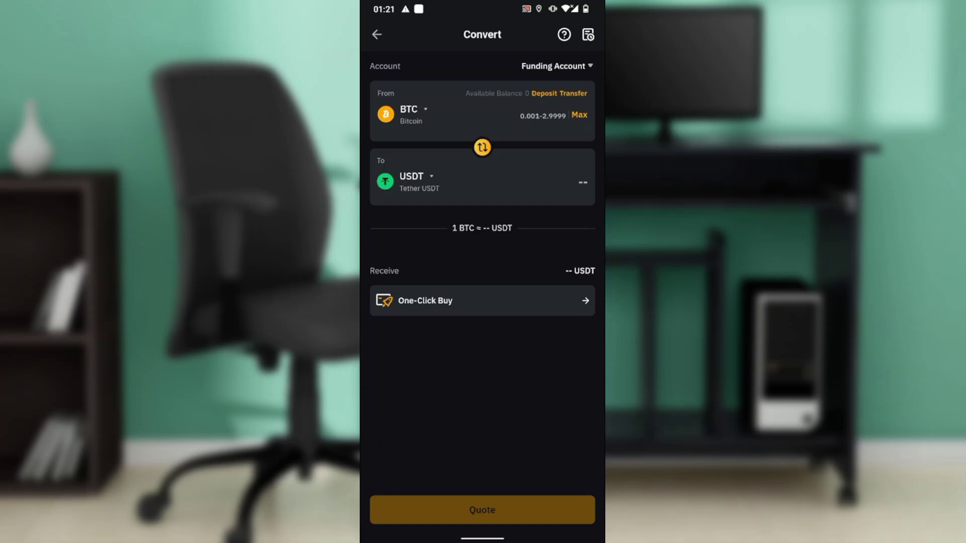
- Change the From coin from BTC to USDC while keeping USDT as the To coin
click(412, 110)
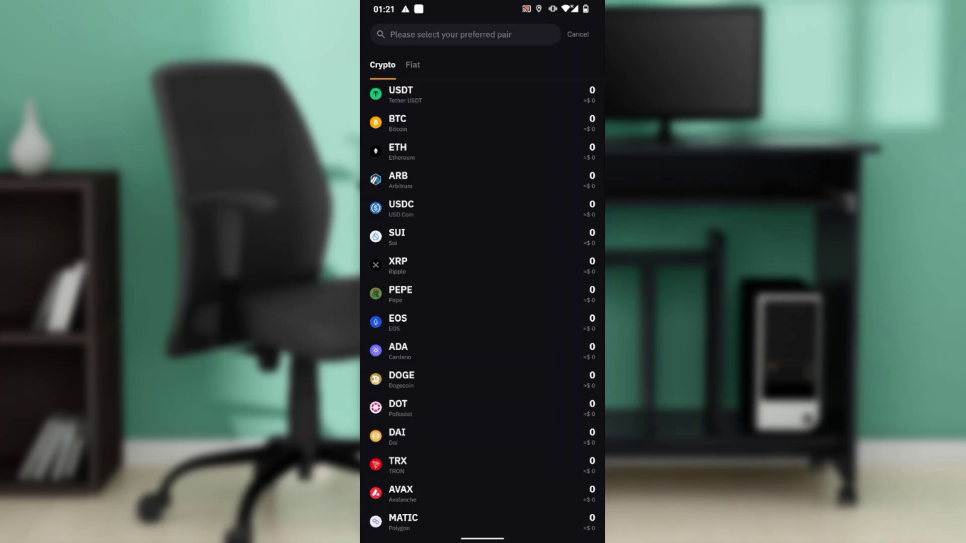
click(401, 208)
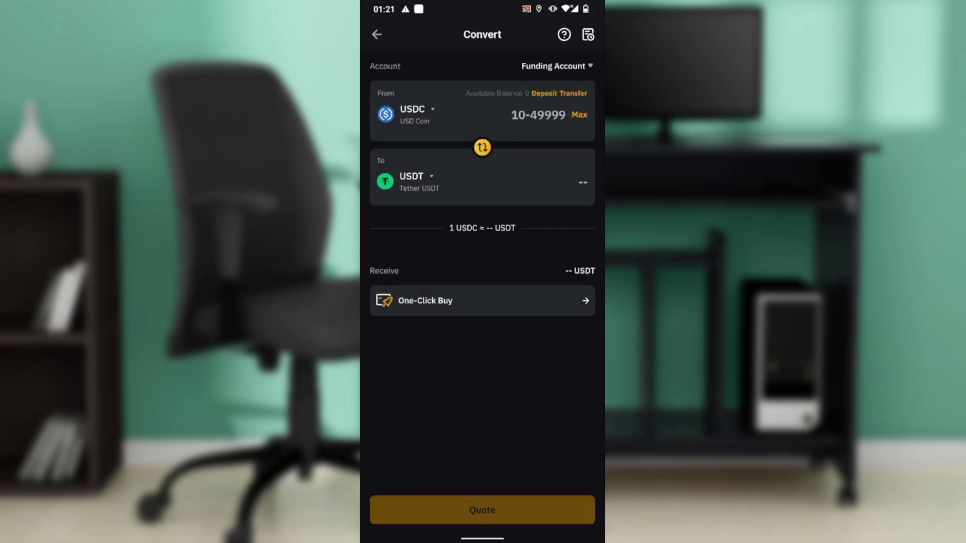
click(411, 181)
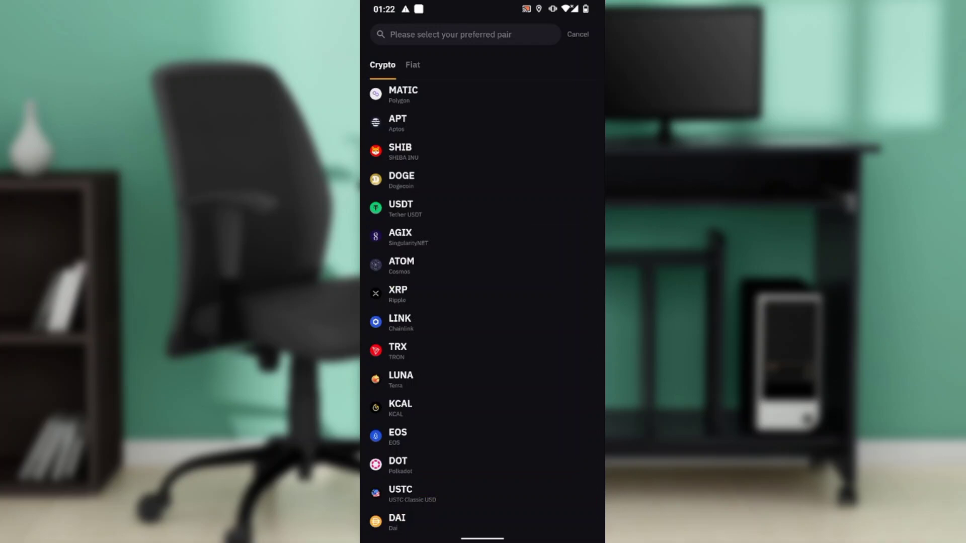
click(401, 208)
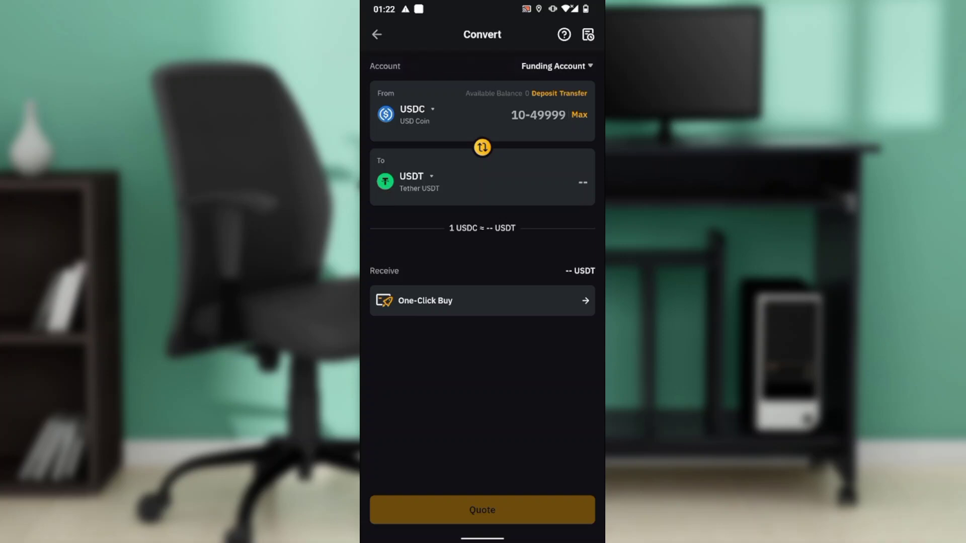
- Enter 20000 USDC as the amount, keeping Funding Account as the source
click(538, 115)
text(2)
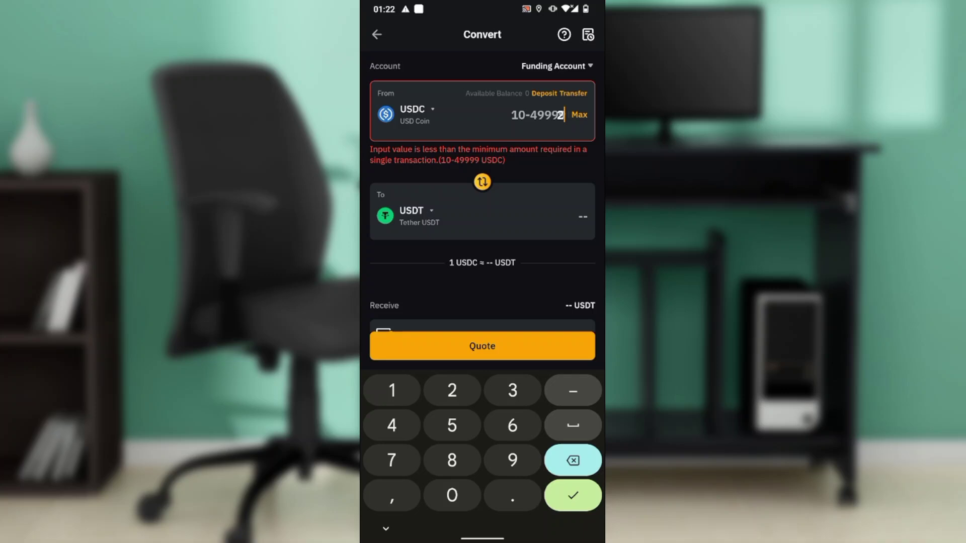
text(0000)
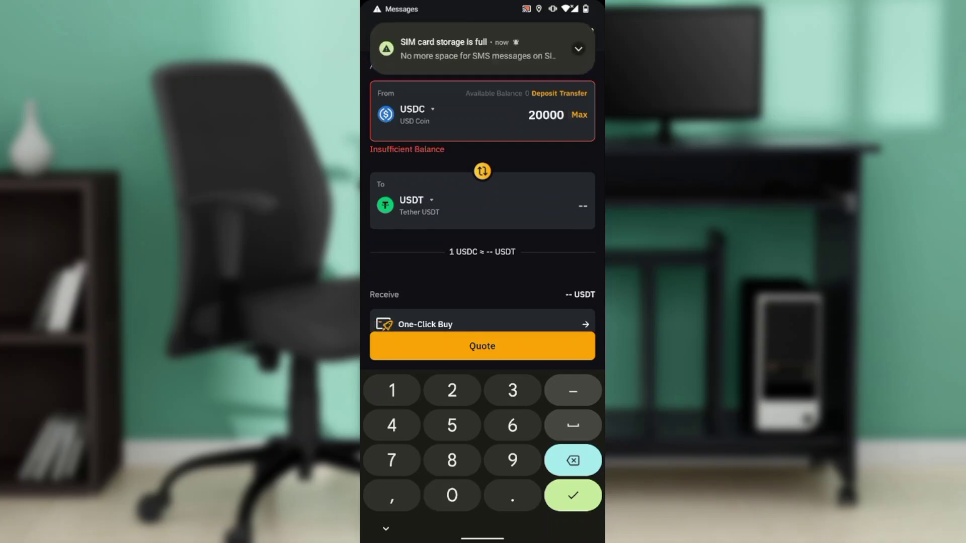
click(386, 528)
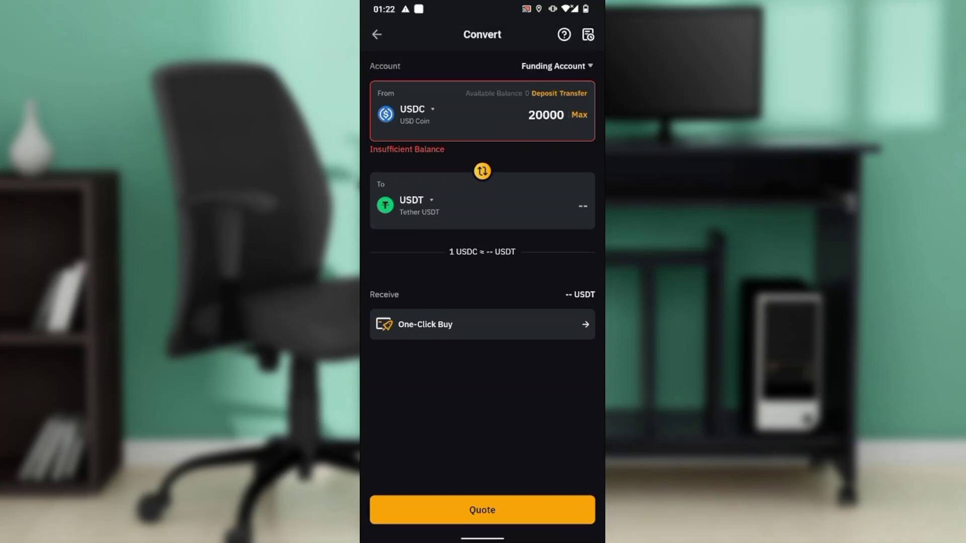
click(556, 66)
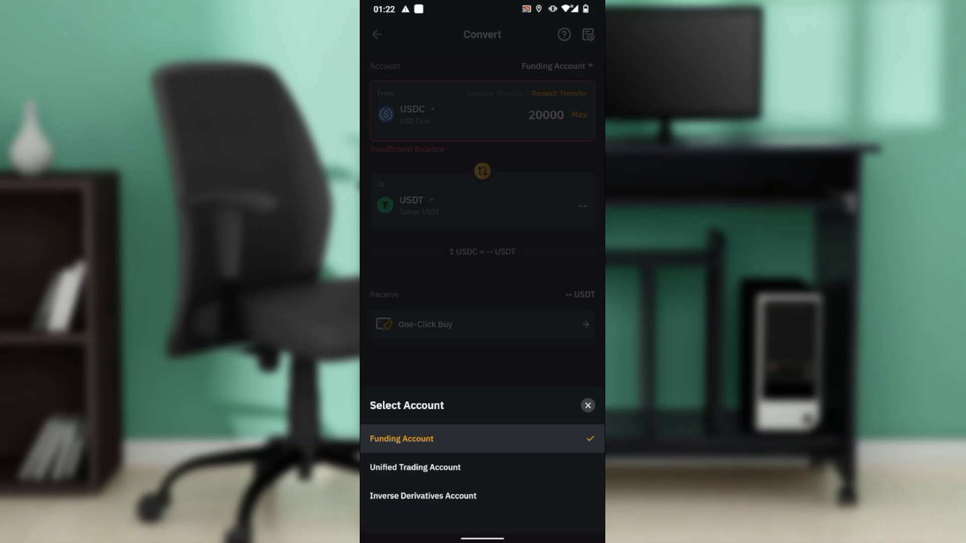
click(415, 467)
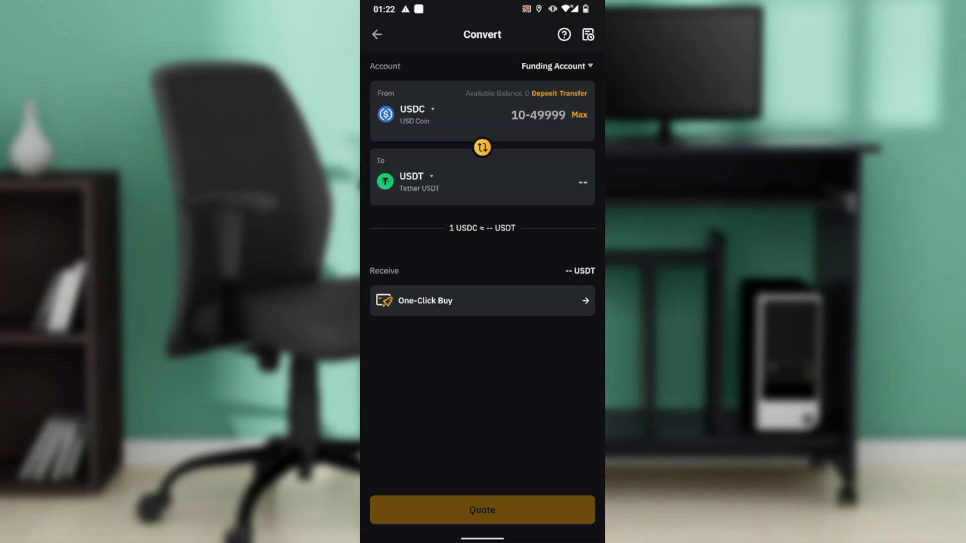
click(538, 115)
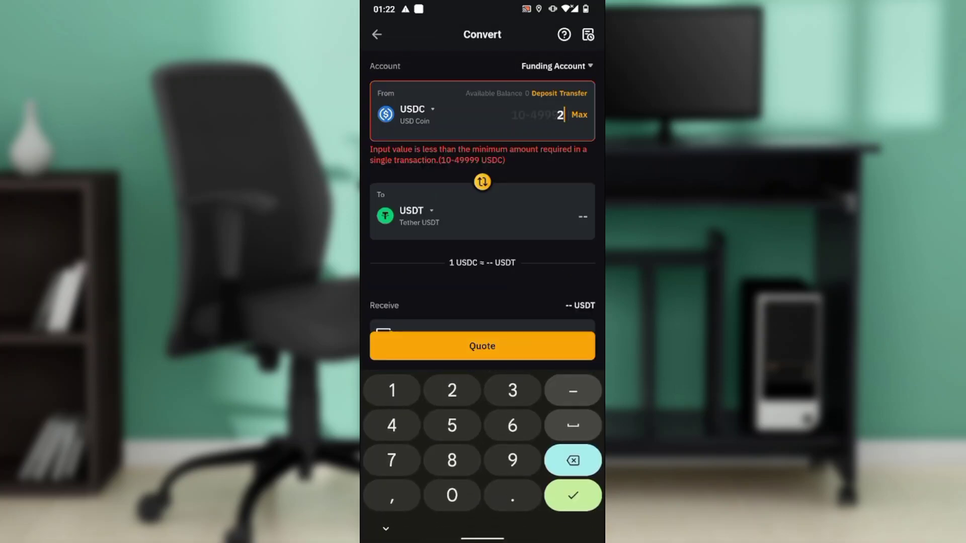
text(20000)
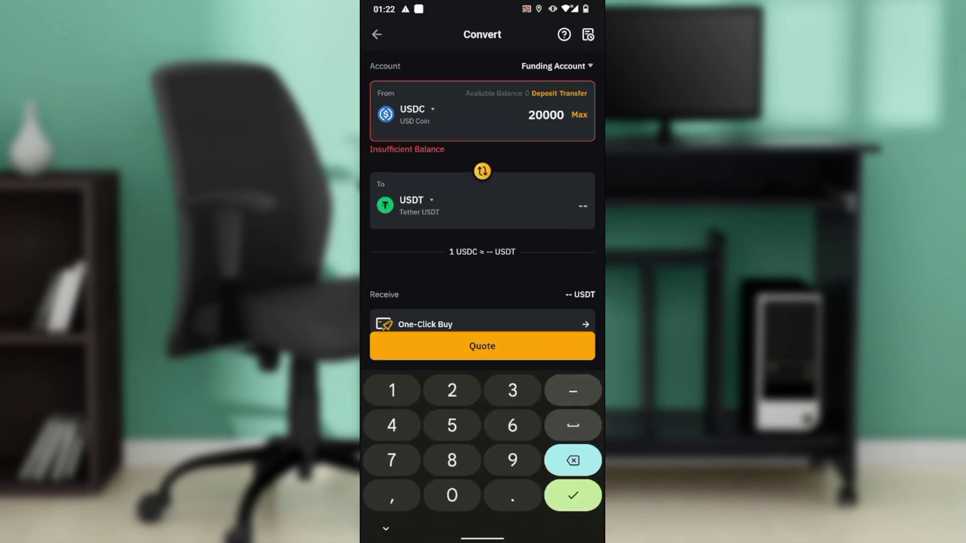
- Request the quote, cancel the insufficient balance warning, and go back to My Assets
click(481, 346)
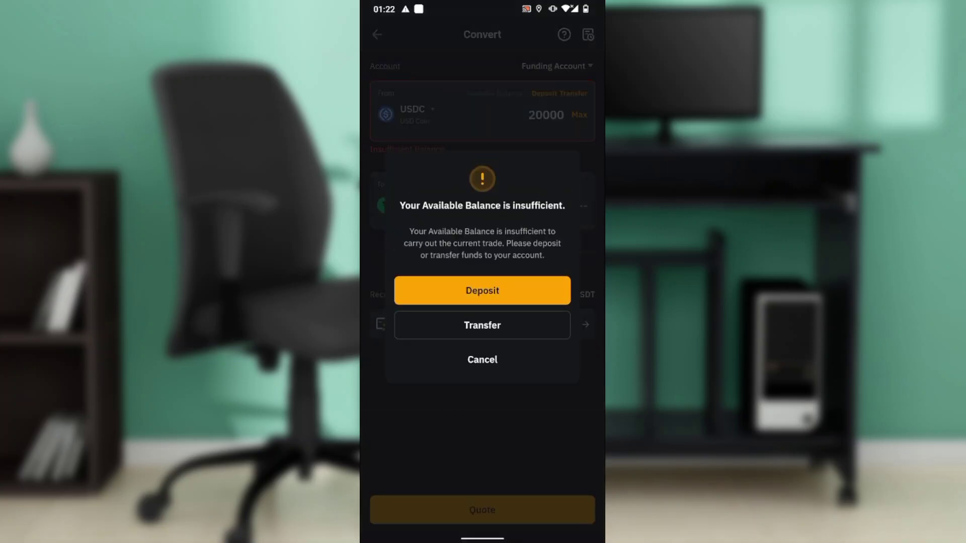
click(482, 360)
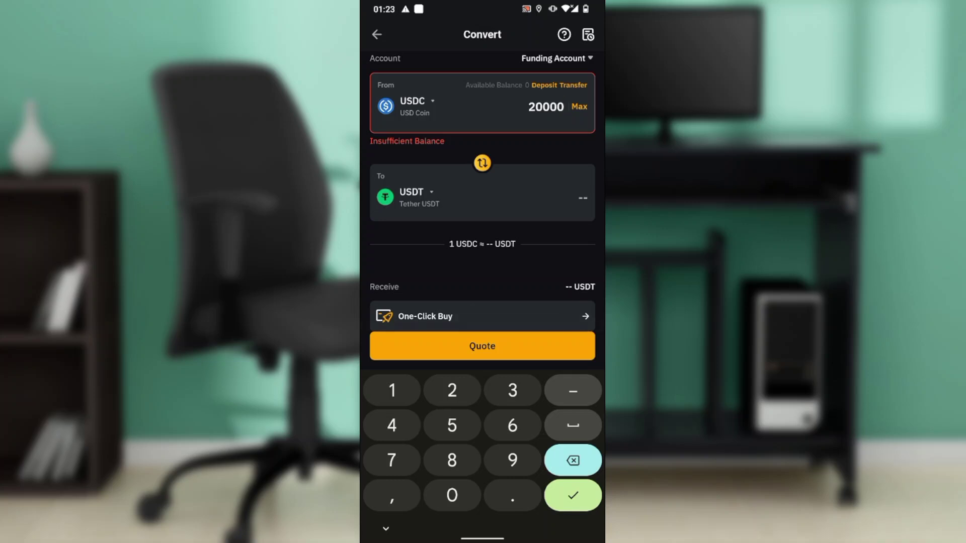
key(Escape)
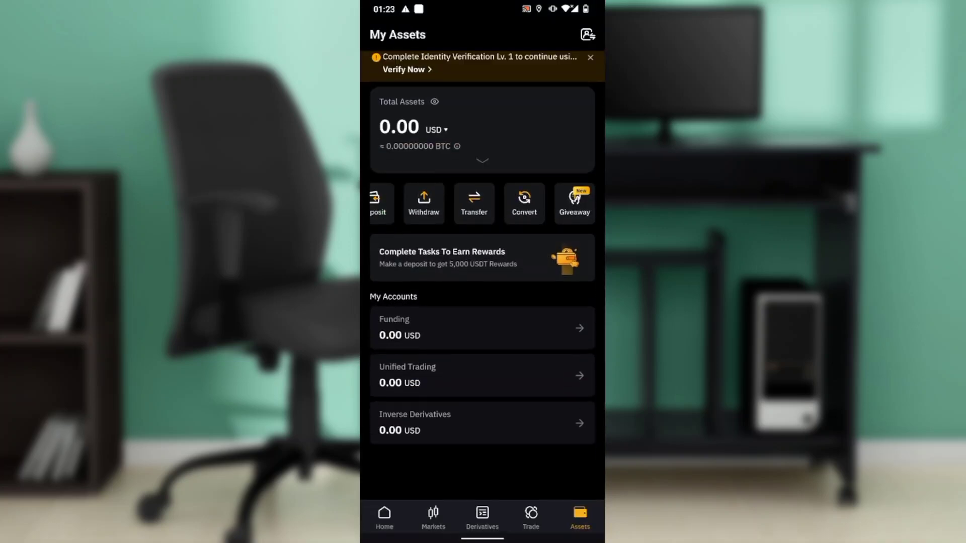